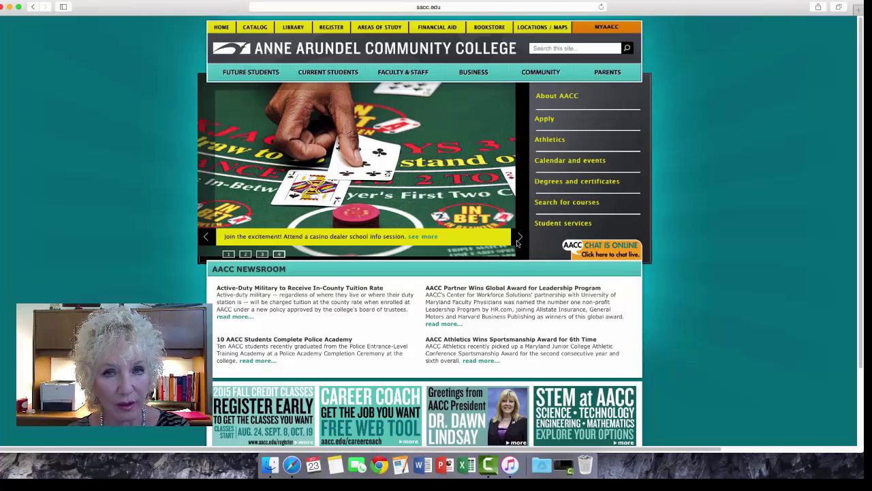
# - Advance the college homepage slideshow through four slides
pyautogui.click(518, 240)
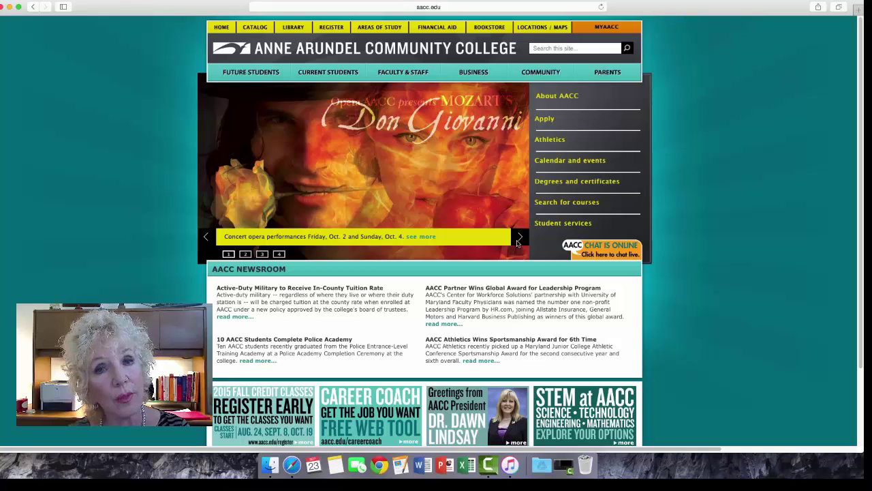
pyautogui.click(518, 240)
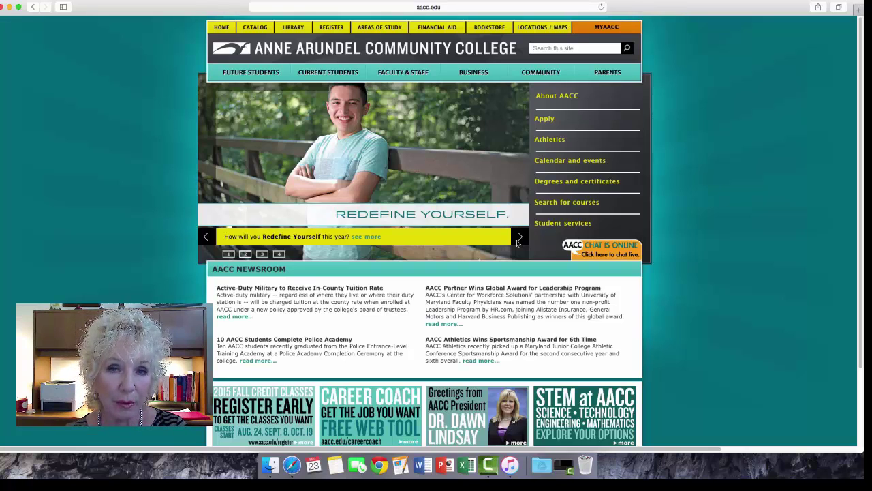
pyautogui.click(518, 239)
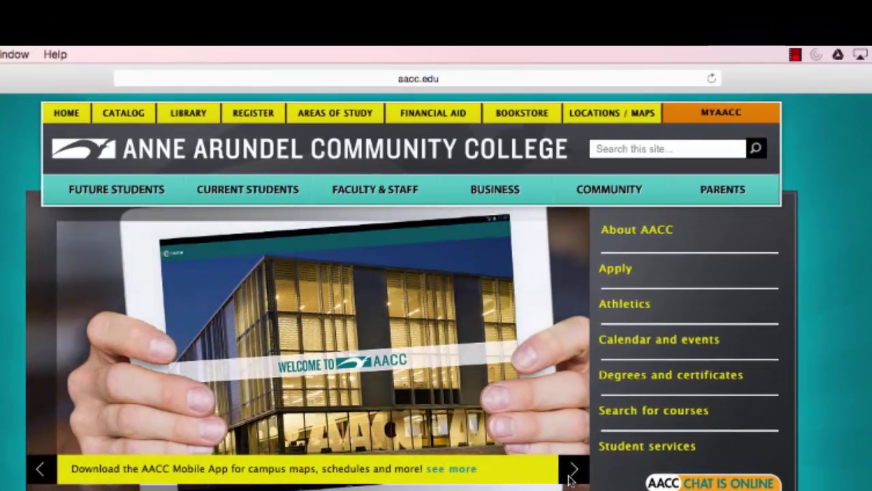
pyautogui.click(570, 474)
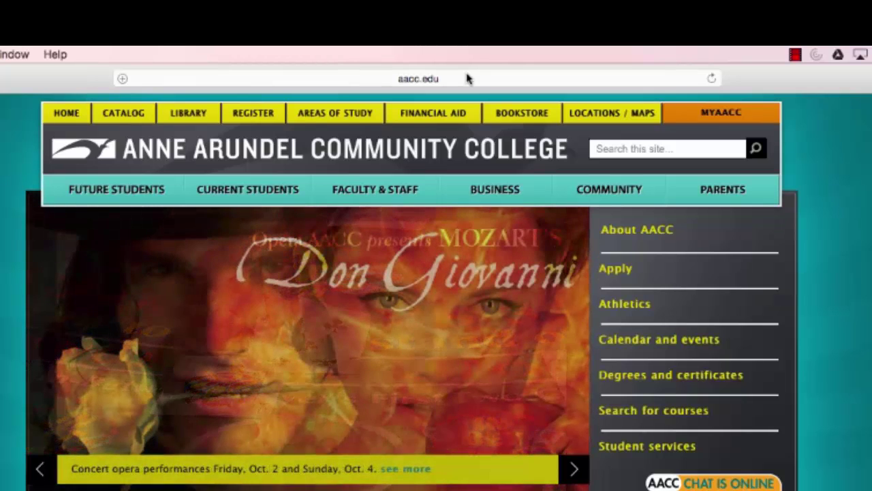
# - Replace the college address in Safari's address bar with gmail.com
pyautogui.click(466, 79)
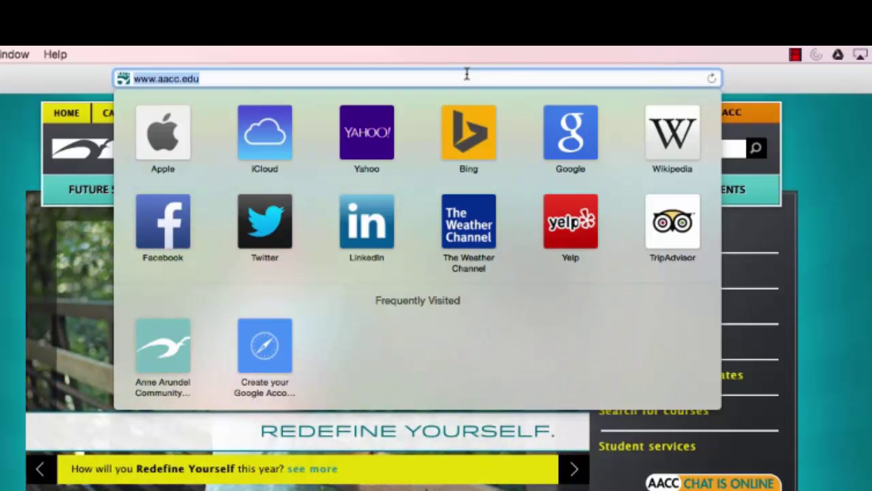
pyautogui.press('BackSpace')
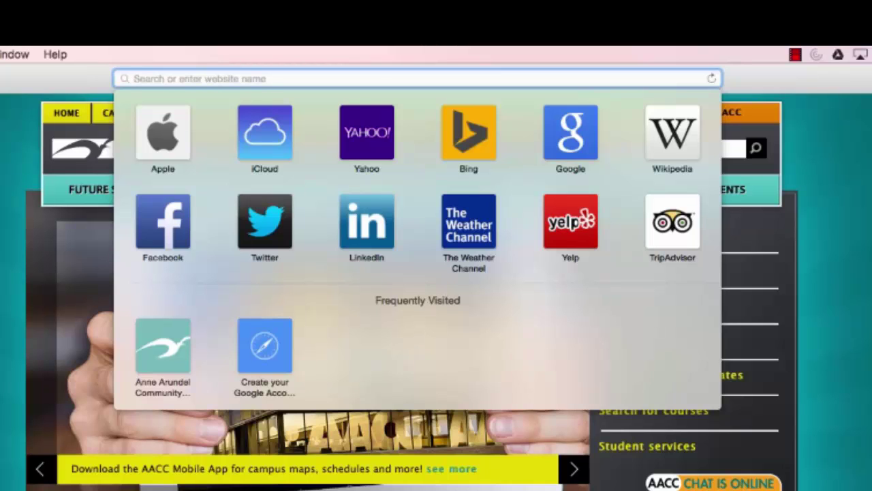
pyautogui.write('gmail')
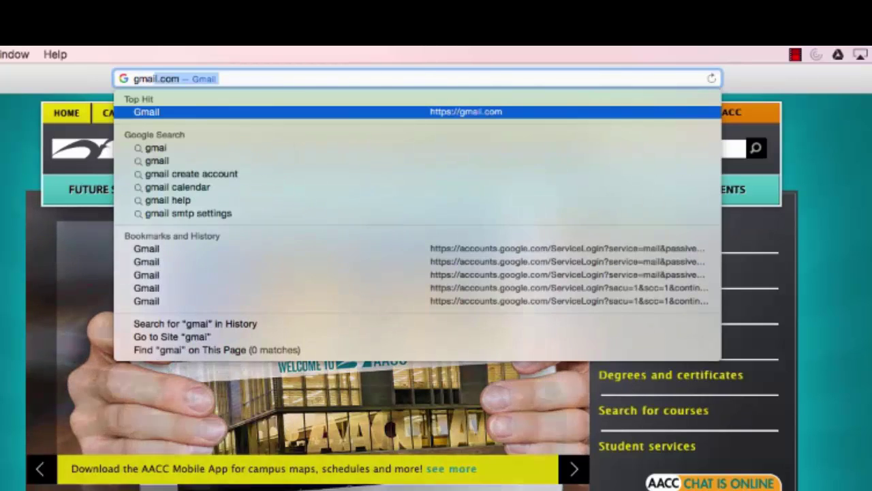
pyautogui.write('.com')
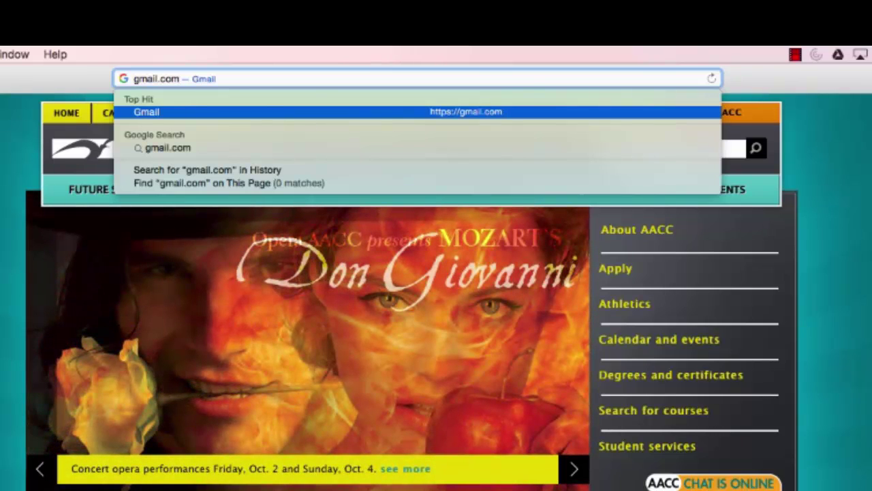
# - Load gmail.com and open the Create account sign-up form
pyautogui.press('Return')
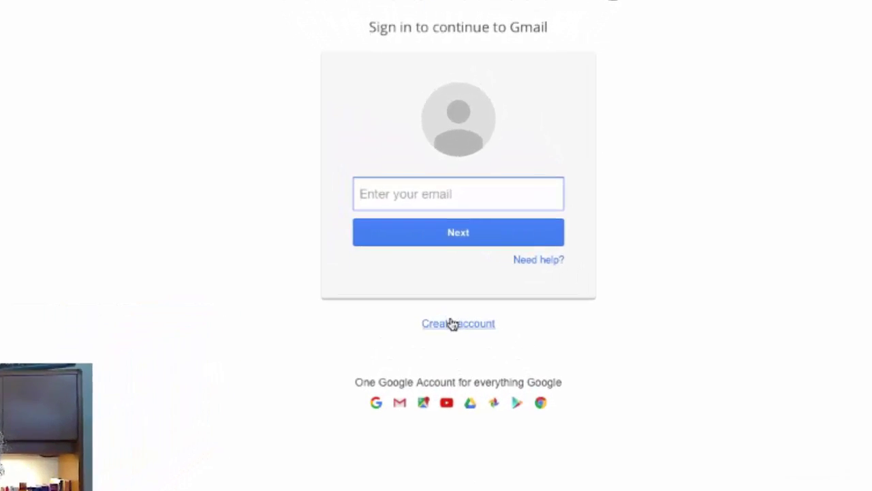
pyautogui.click(453, 325)
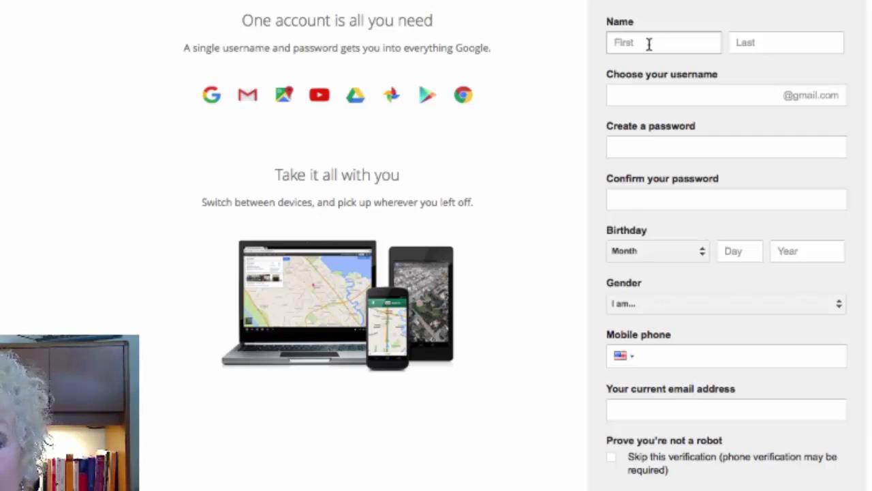
# - Enter the account holder's first and last name, then type the desired Gmail username
pyautogui.click(648, 43)
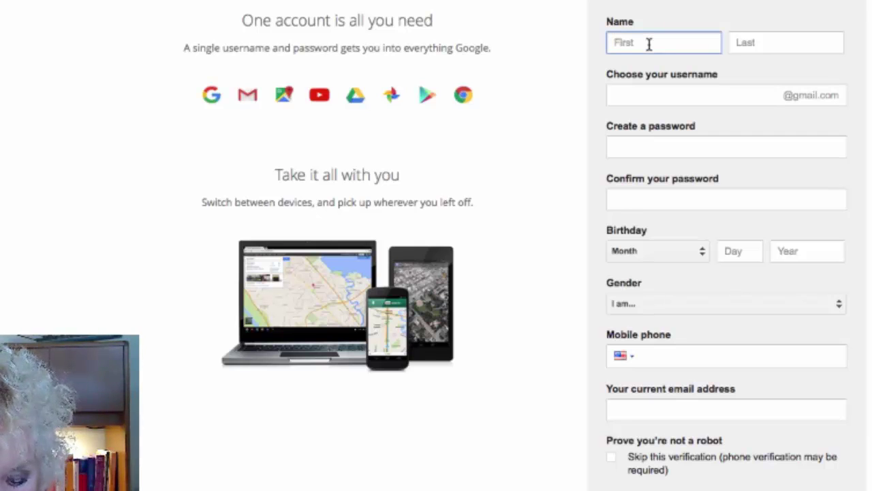
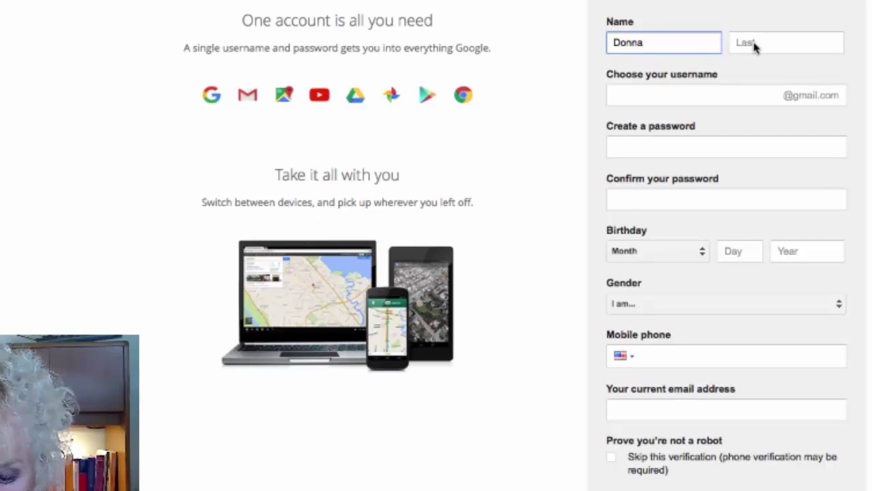
pyautogui.click(754, 45)
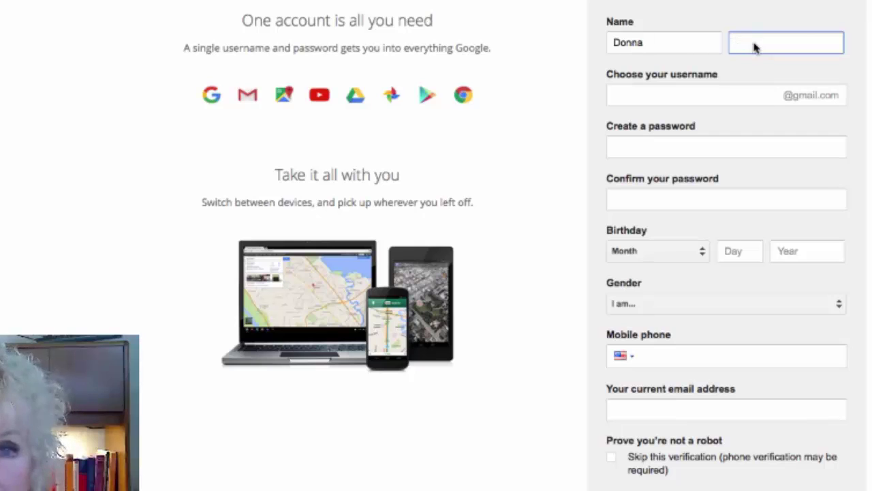
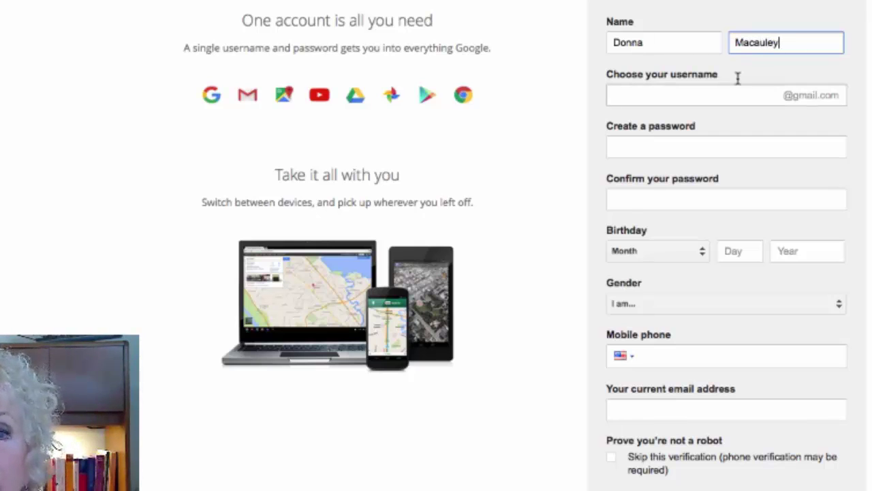
pyautogui.click(644, 101)
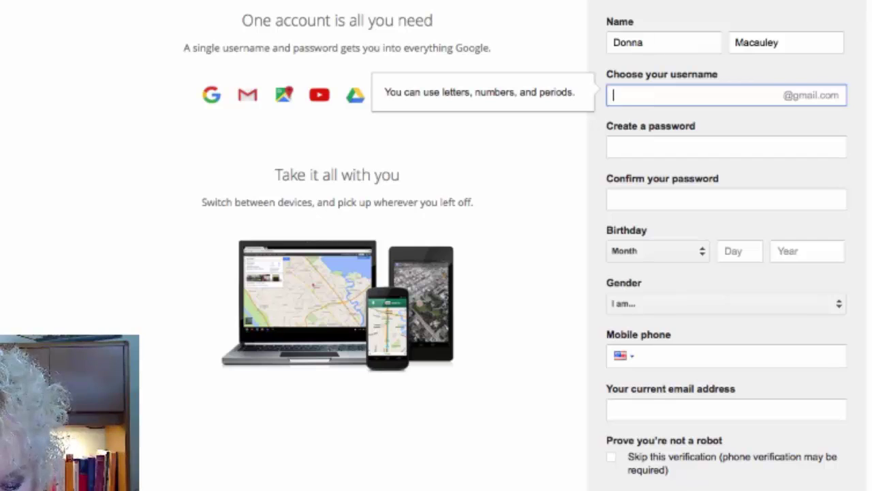
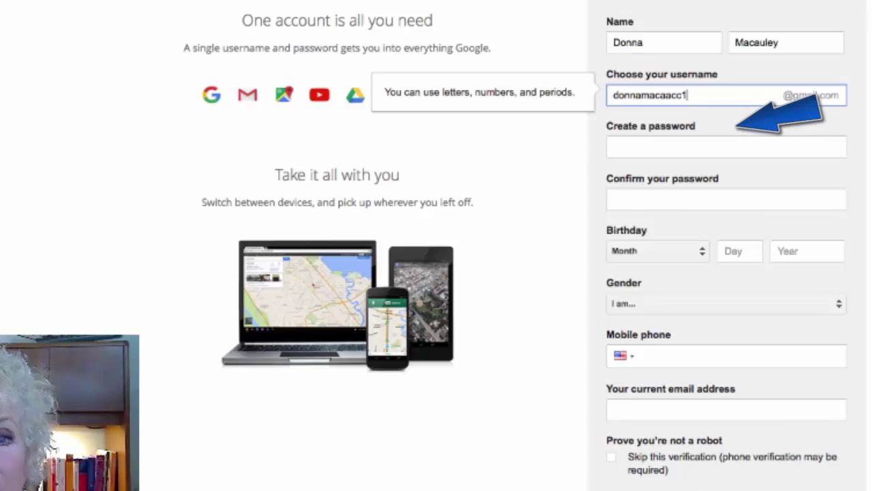
# - Type a new account password into the Create a password field
pyautogui.click(625, 149)
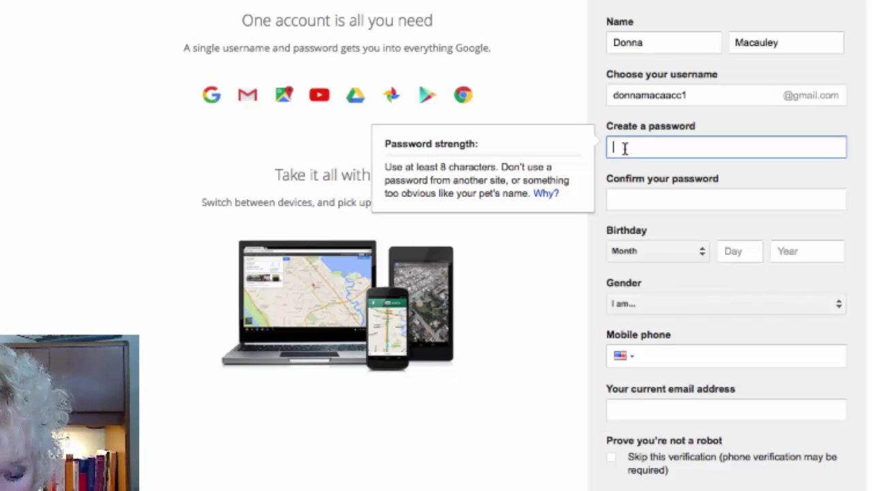
pyautogui.write('•••')
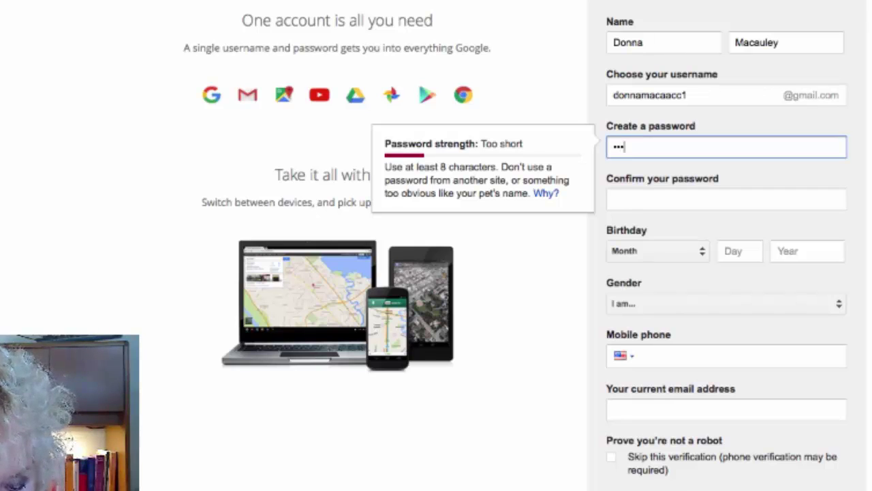
pyautogui.write('••••')
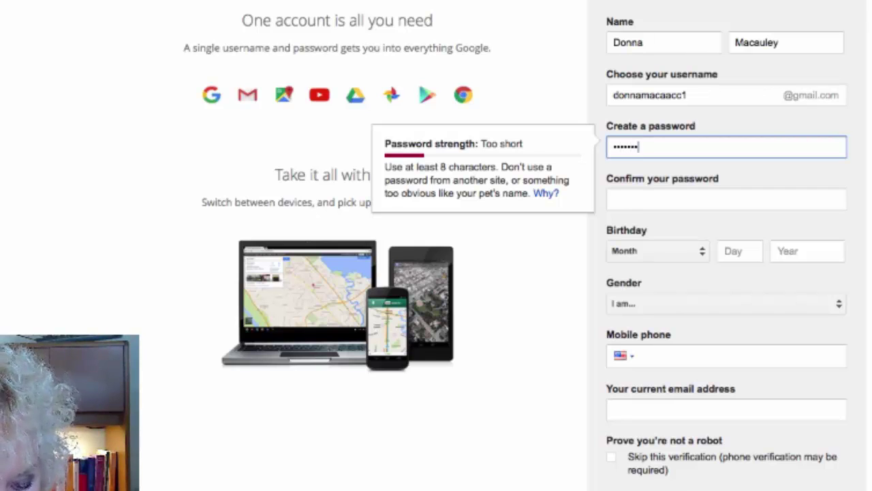
pyautogui.write('•')
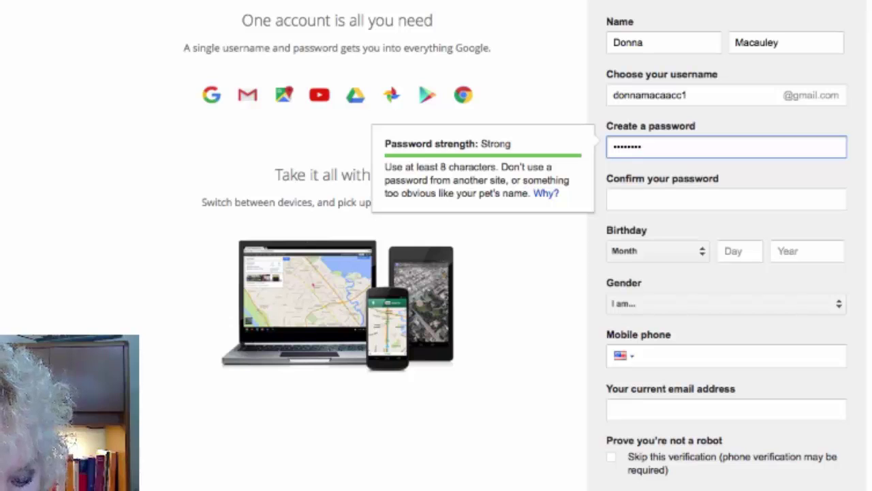
pyautogui.write('•')
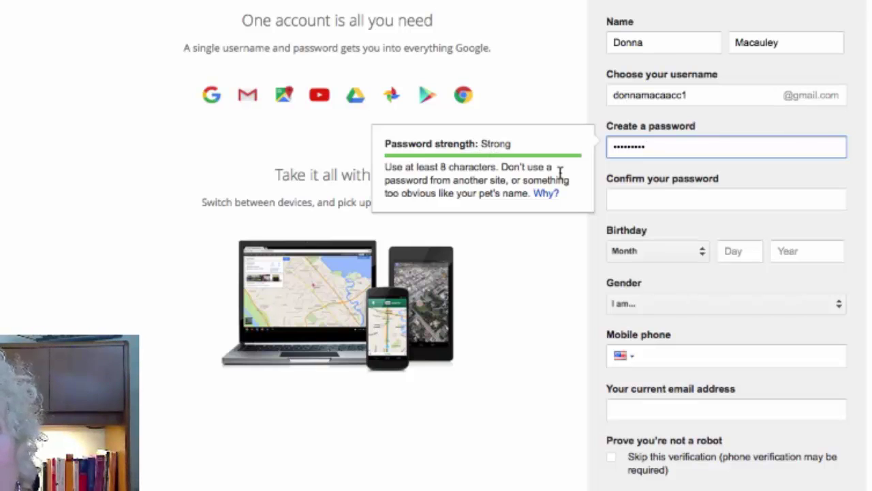
# - Retype the same password in Confirm your password, then open the birth Month list
pyautogui.click(619, 194)
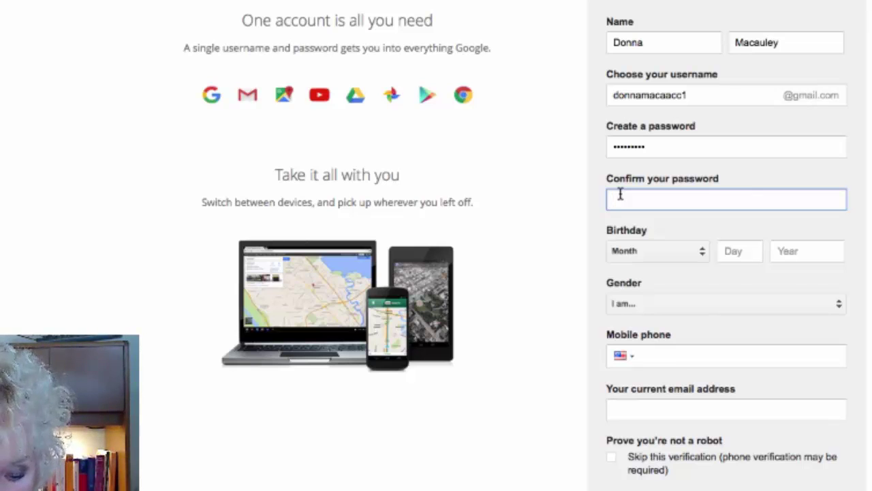
pyautogui.write('****')
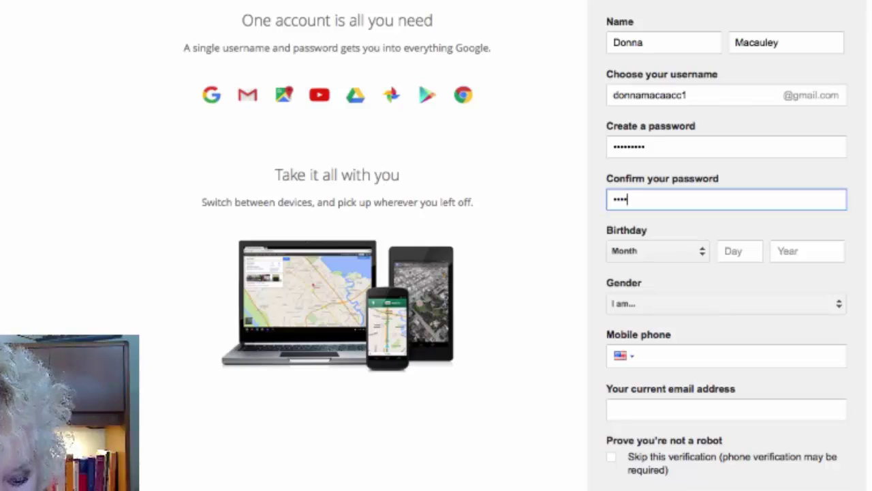
pyautogui.write('*****')
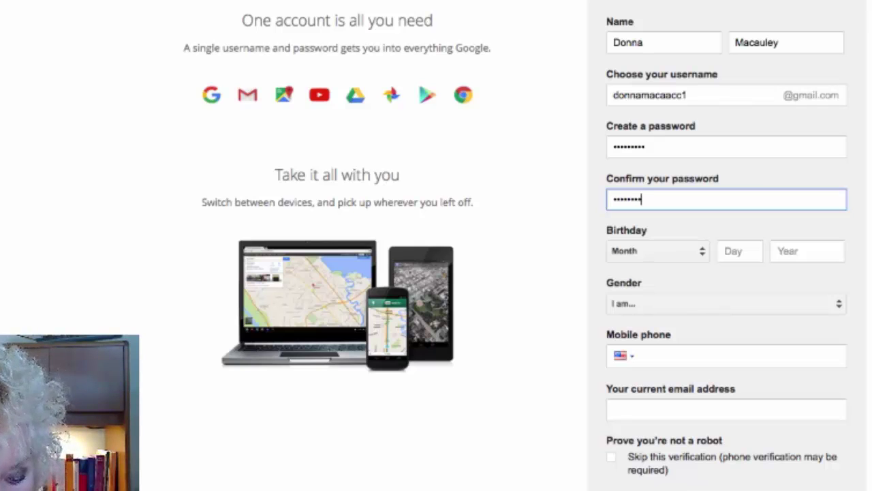
pyautogui.write('*')
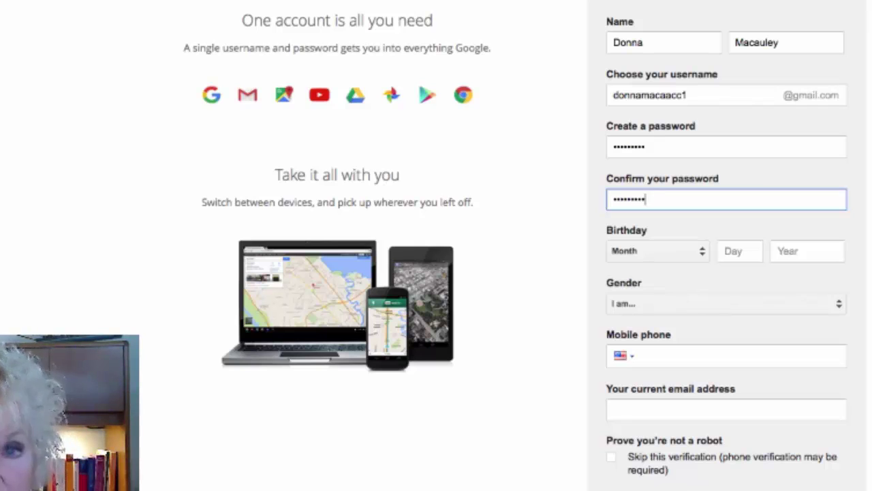
pyautogui.click(666, 255)
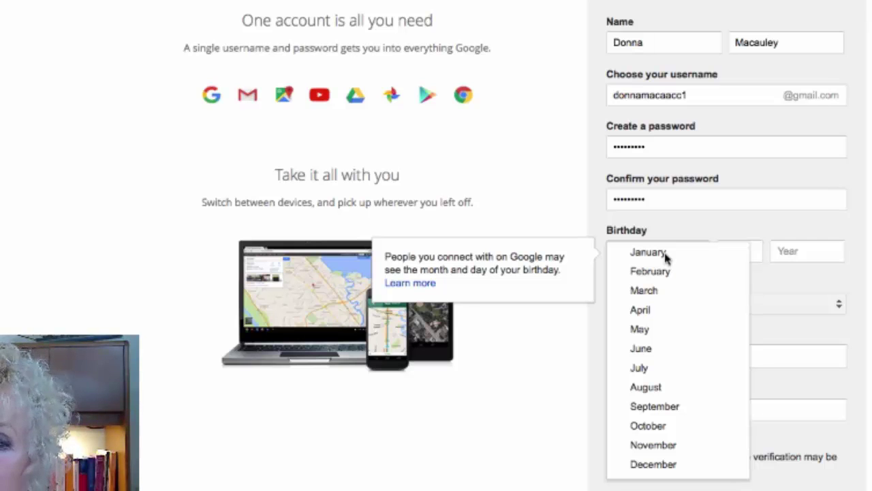
pyautogui.click(664, 254)
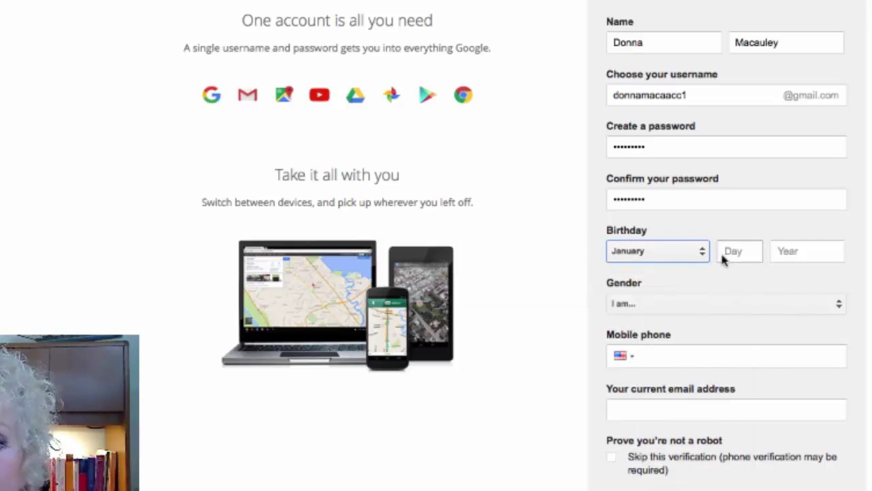
pyautogui.click(752, 253)
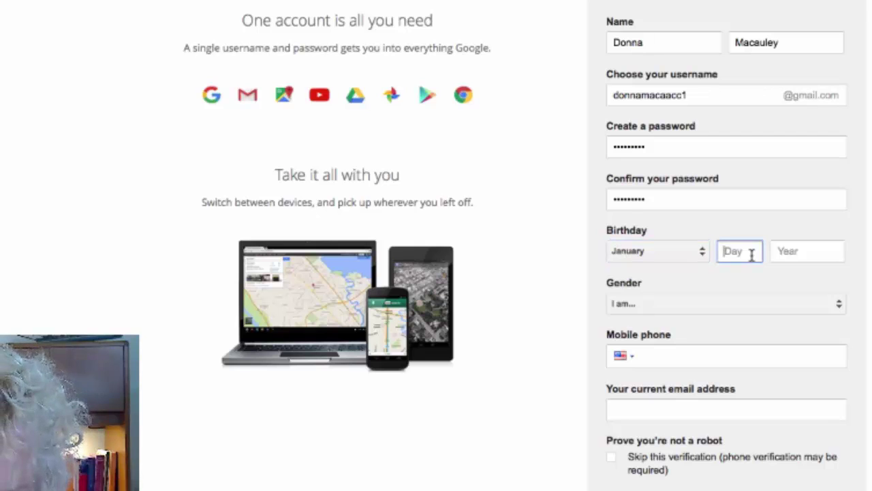
pyautogui.write('01')
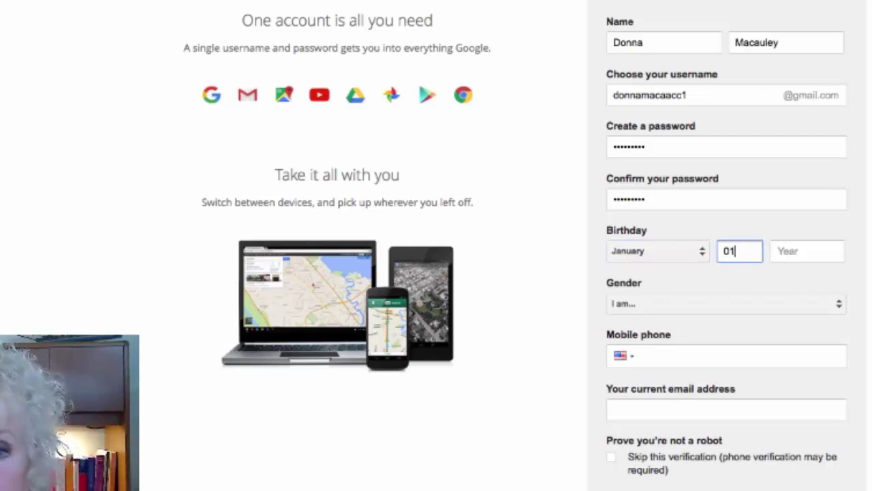
pyautogui.click(782, 254)
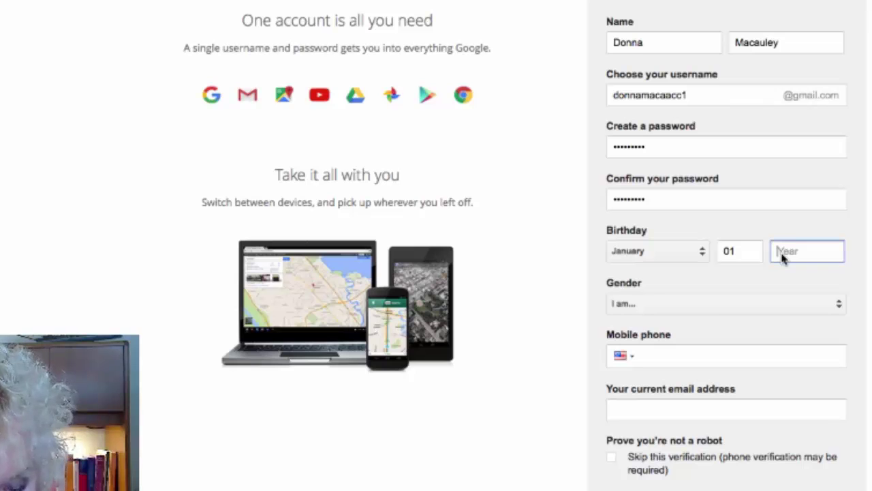
pyautogui.write('1957')
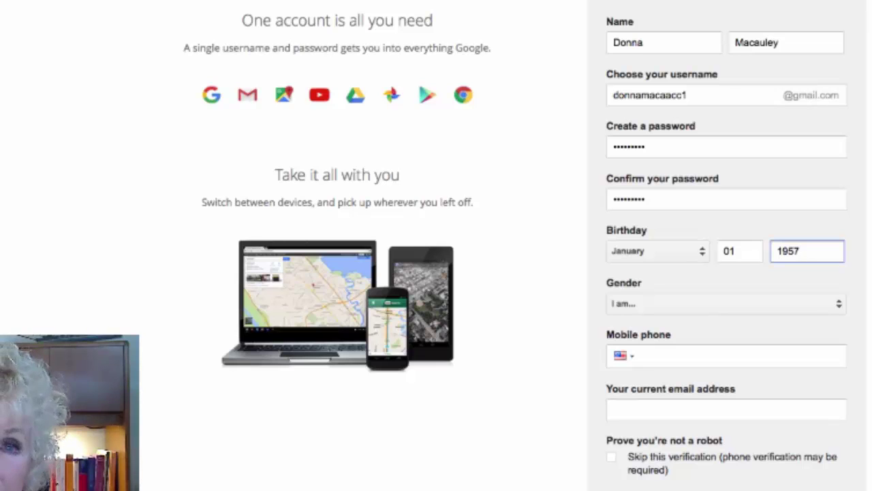
# - Choose Female from the Gender dropdown
pyautogui.click(839, 308)
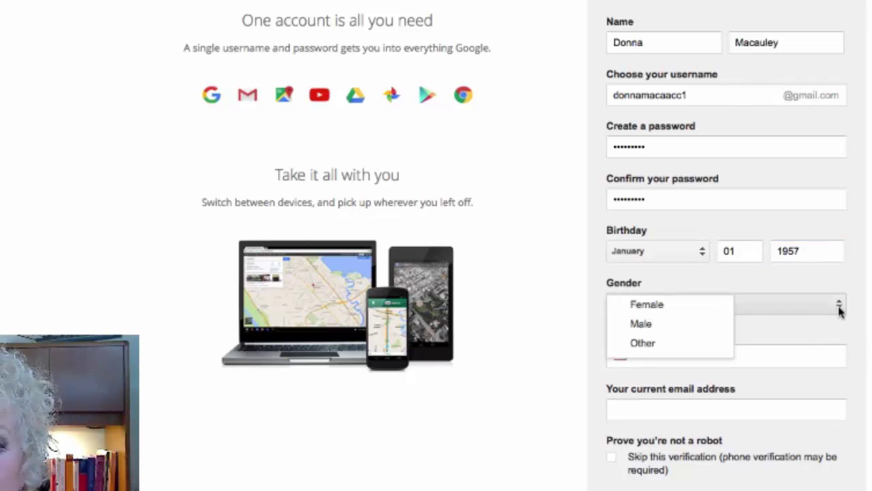
pyautogui.click(670, 307)
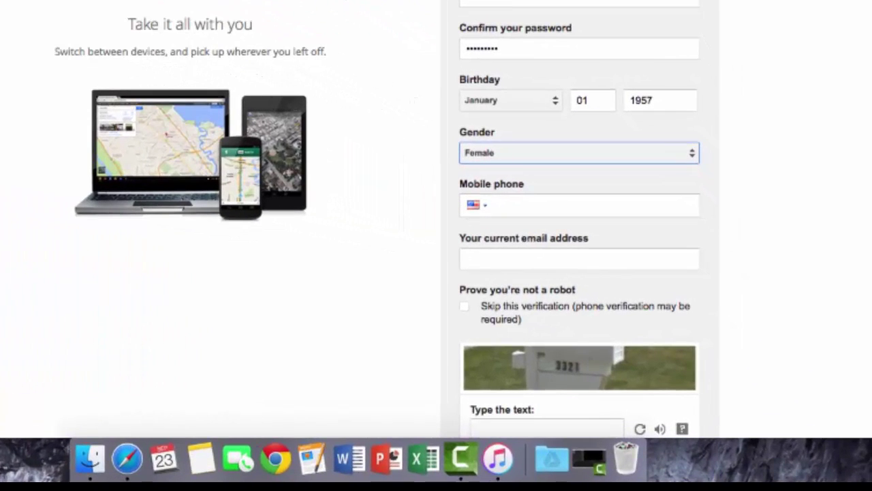
# - Scroll down to the verification challenge and put the cursor in its 'Type the text' box
pyautogui.scroll(-3, 436, 218)
pyautogui.scroll(-5, 436, 218)
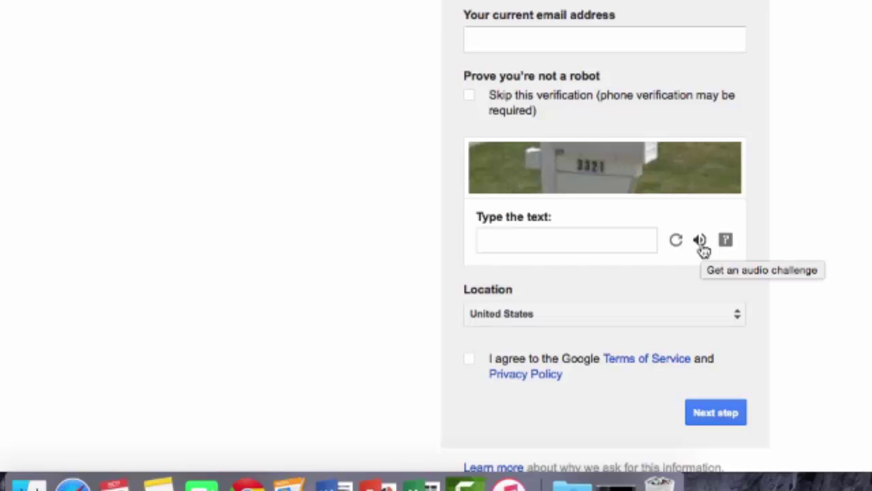
pyautogui.click(495, 248)
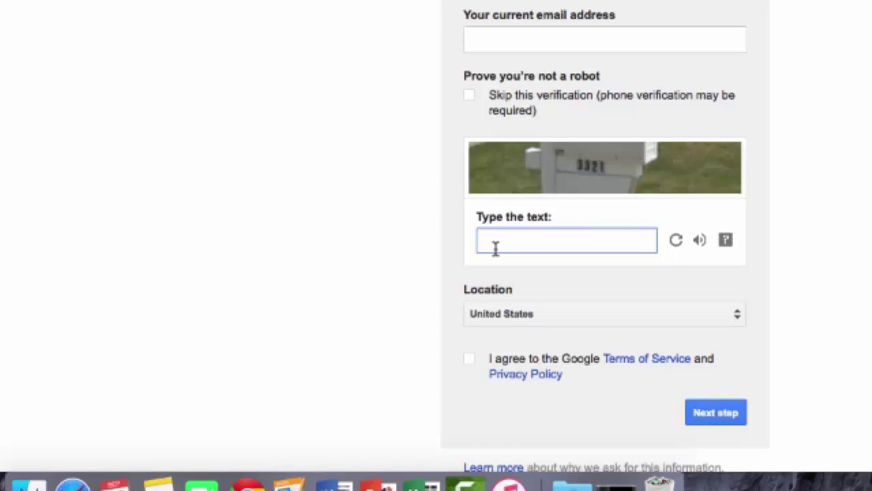
# - Enter 3321 as the captcha answer and keep United States as the location
pyautogui.write('3321')
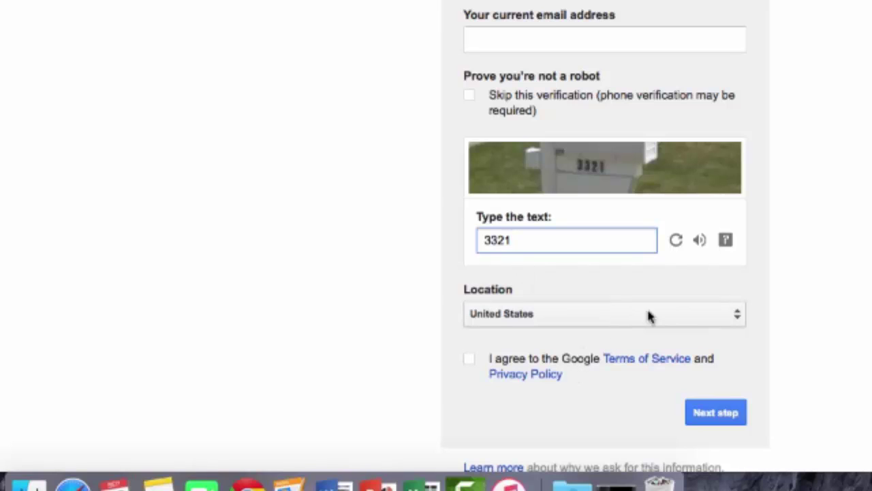
pyautogui.click(740, 324)
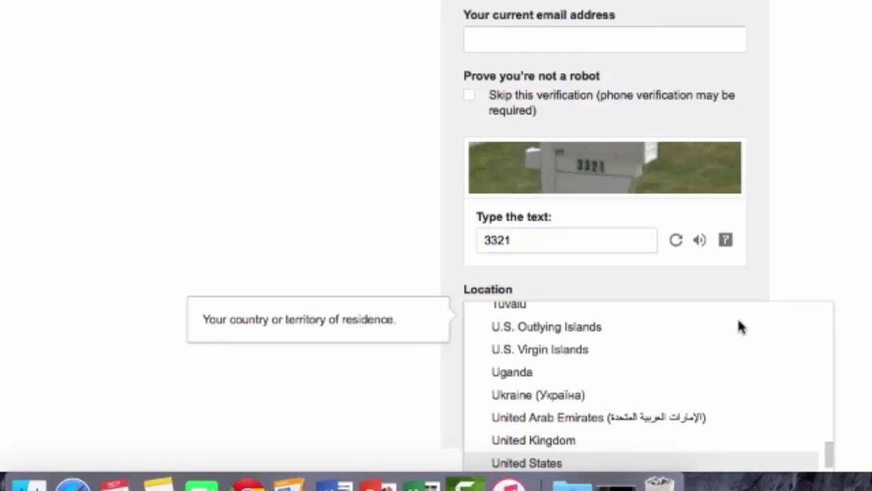
pyautogui.click(548, 462)
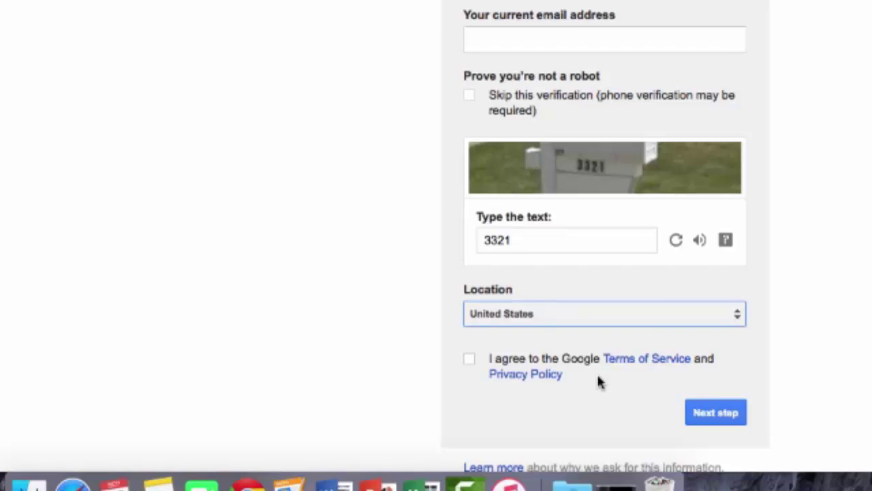
# - Agree to the Google Terms of Service and Privacy Policy, then submit with Next step
pyautogui.click(472, 359)
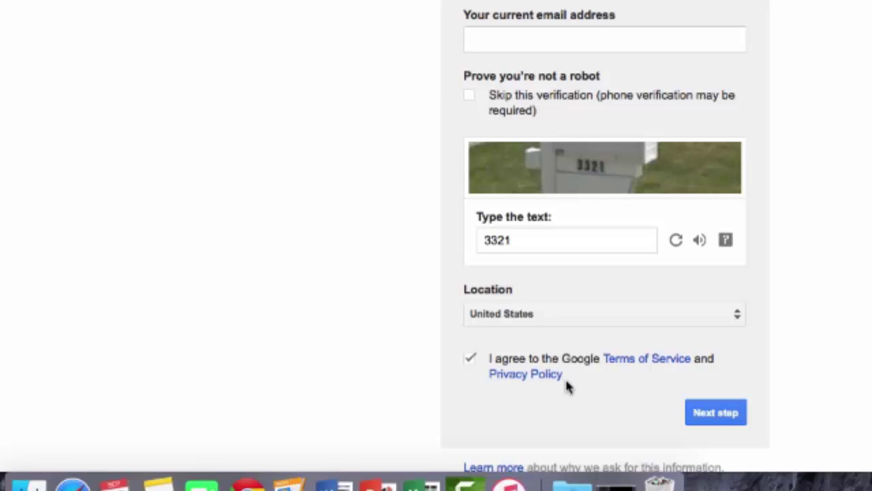
pyautogui.click(715, 413)
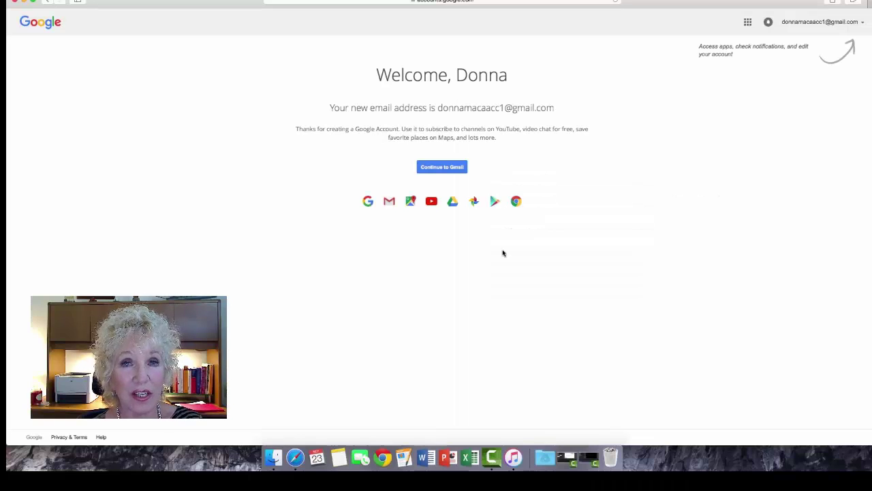